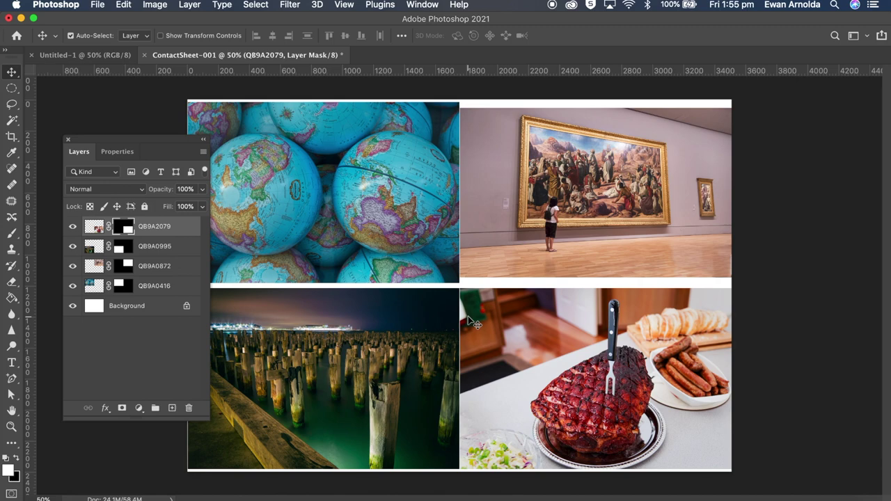
Step: Switch from Photoshop to the Chrome YouTube tutorial 'Photoshop Tutorial: How to easily create a contact sheet'
click(690, 491)
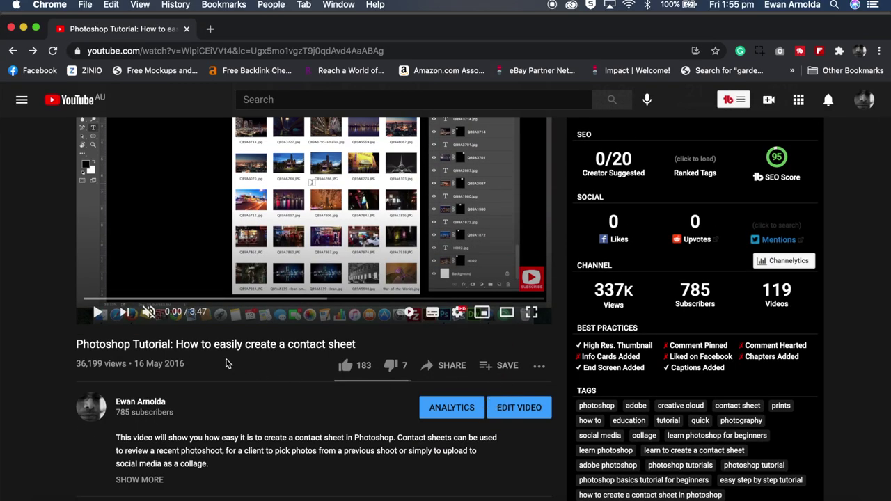
Step: Scroll to the comment asking how to make a collage of rotated, superimposed images
scroll(304, 362, down, 3)
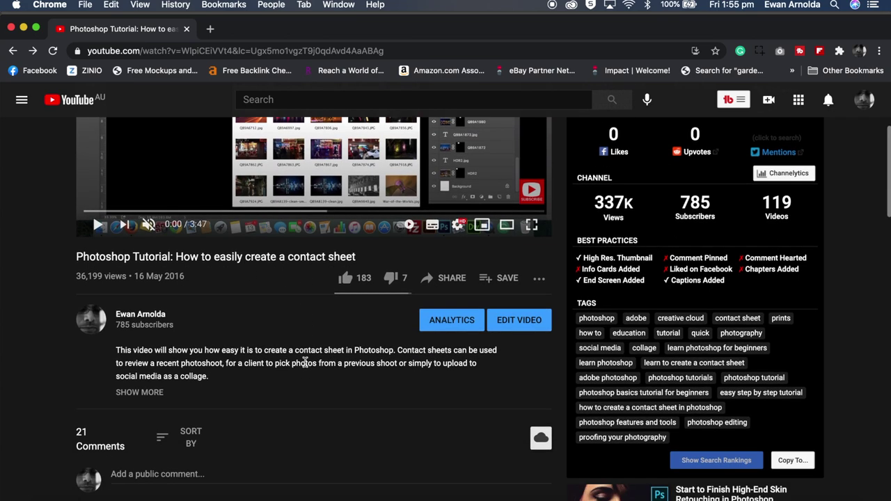
scroll(305, 363, down, 6)
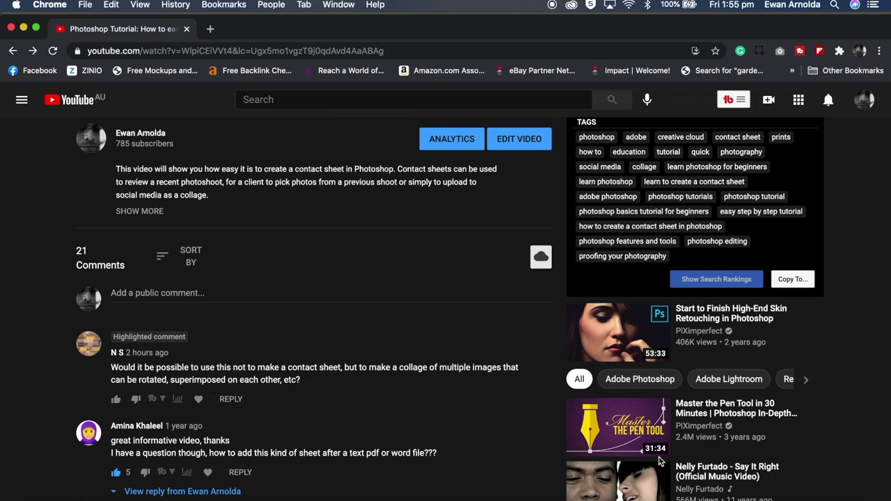
Step: Back in Photoshop, drag the globe, museum, food and piers photos into overlapping positions
click(738, 497)
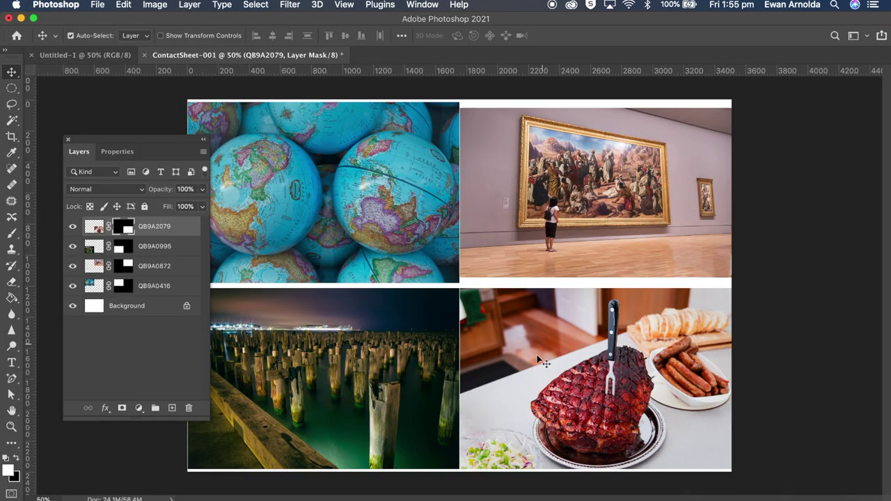
drag(405, 228, 435, 258)
drag(511, 232, 452, 232)
drag(490, 293, 460, 244)
drag(367, 331, 373, 297)
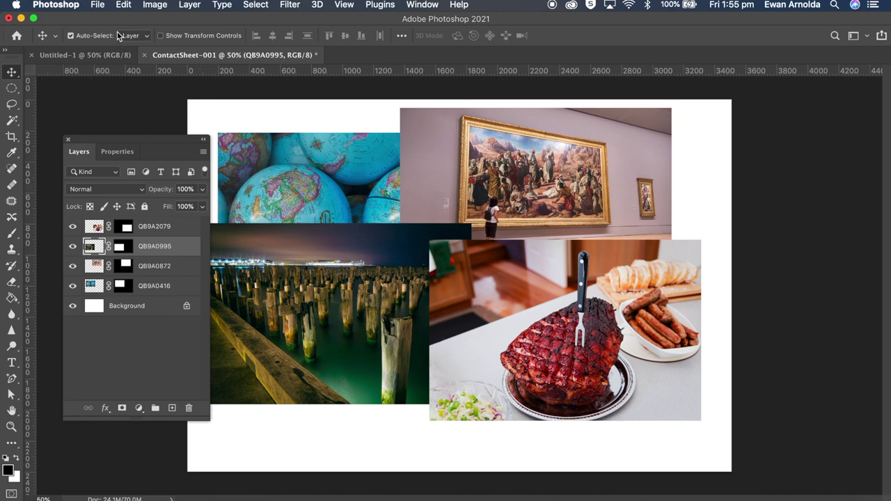
click(98, 5)
Step: Open Contact Sheet II using the 'test' folder as source, with Include Subfolders turned off
mouse_move(150, 287)
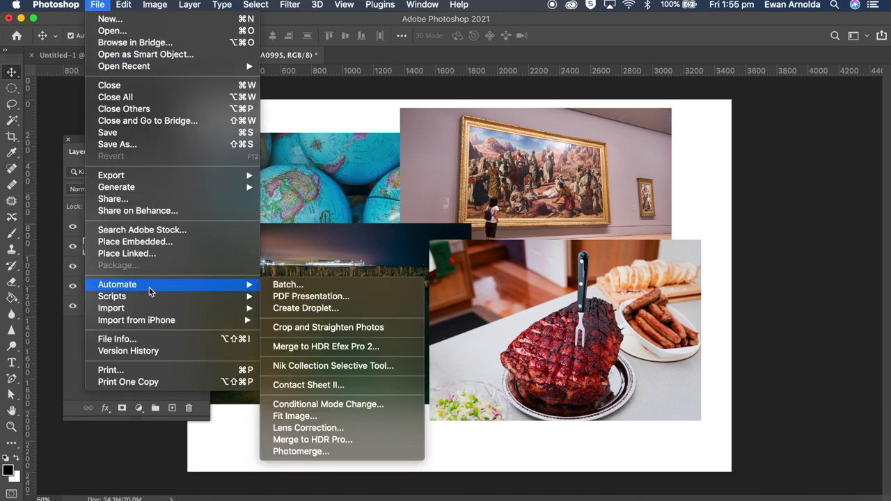
click(330, 390)
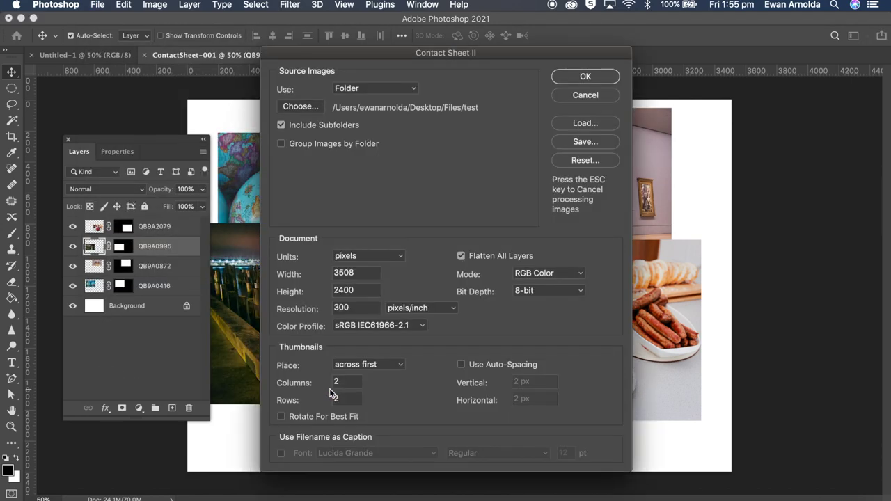
click(301, 109)
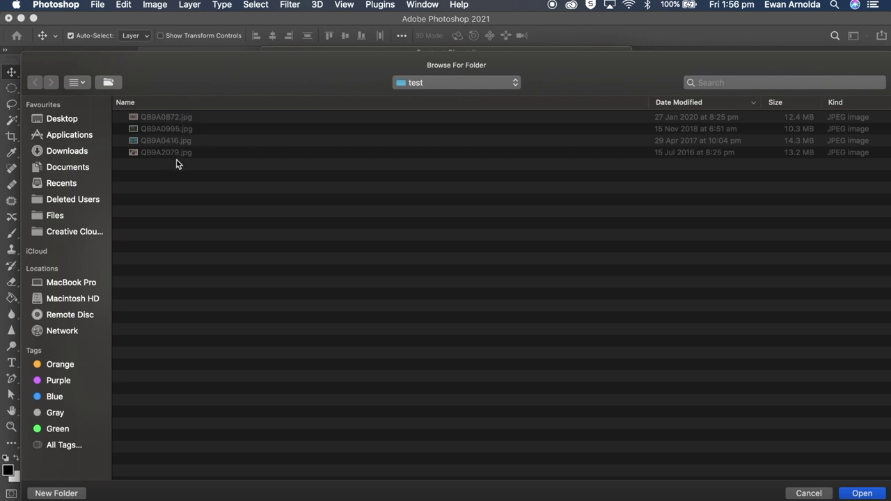
click(860, 494)
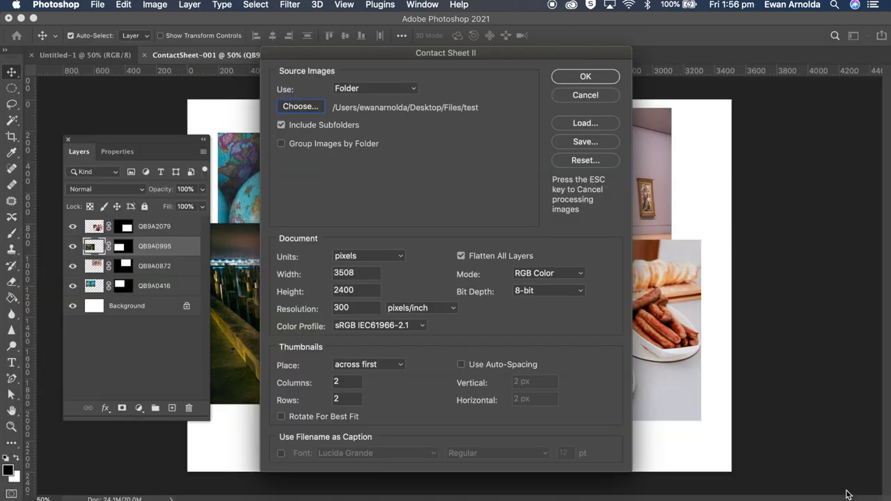
click(292, 127)
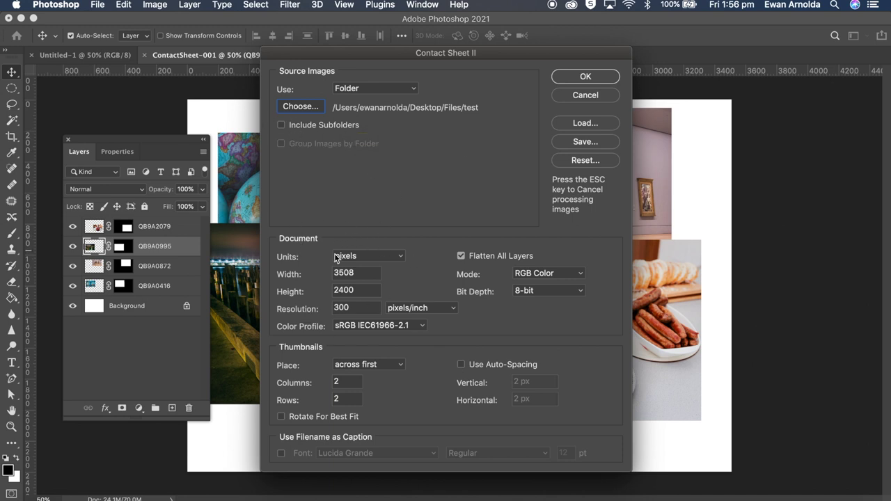
Step: Adjust width and resolution, keep each image on its own layer in a 2×2 grid, and generate the sheet
drag(357, 278, 328, 275)
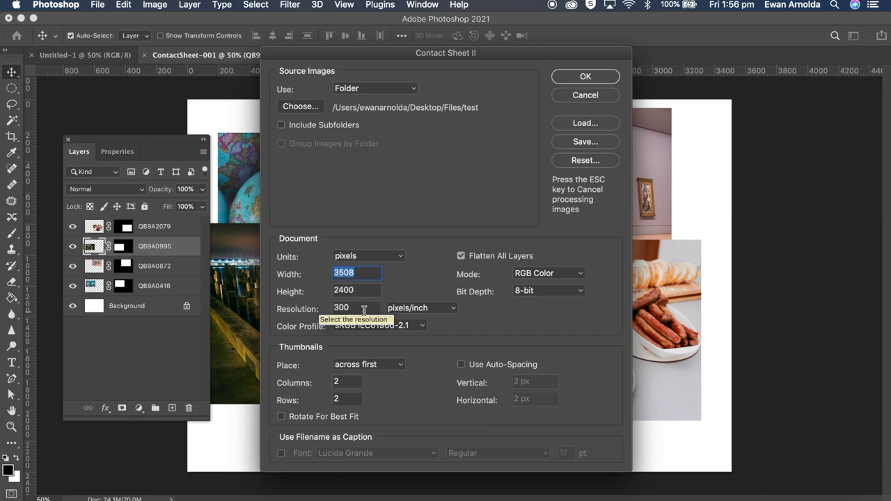
click(340, 308)
double_click(339, 308)
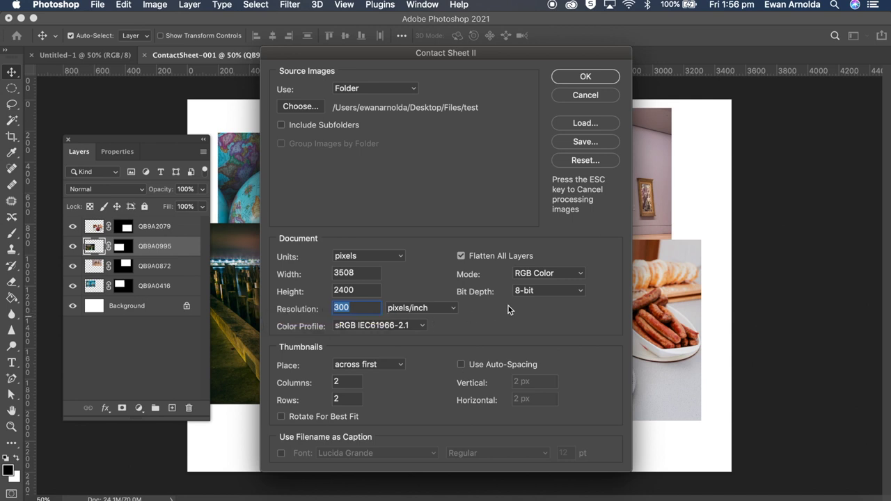
click(462, 257)
key(Tab)
click(583, 78)
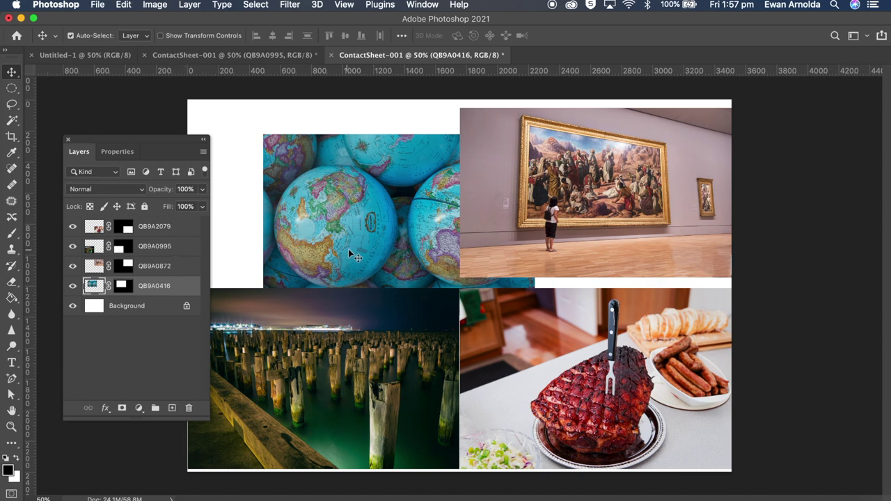
Step: Drag the gallery photo left, the pier photo up and the food photo up-left
drag(518, 247, 439, 248)
drag(413, 355, 412, 310)
drag(514, 380, 490, 359)
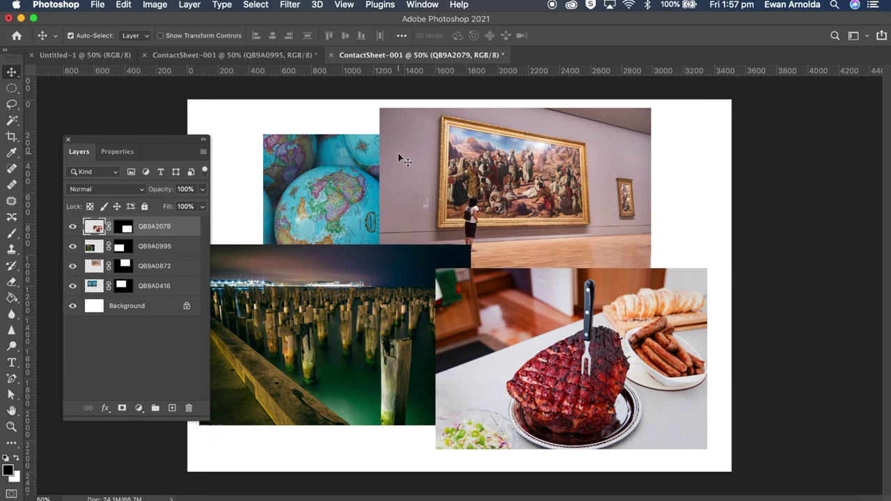
Step: Reopen Contact Sheet II via File > Automate and change the column count to 3
click(98, 6)
mouse_move(132, 285)
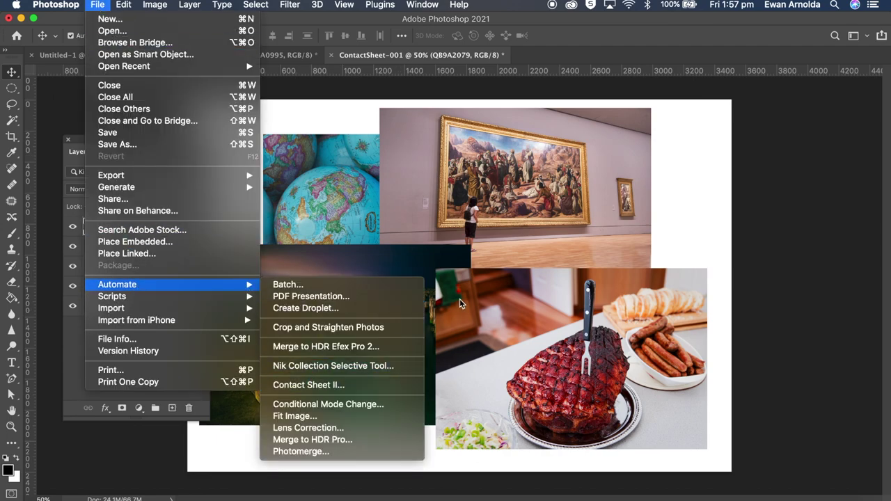
click(463, 218)
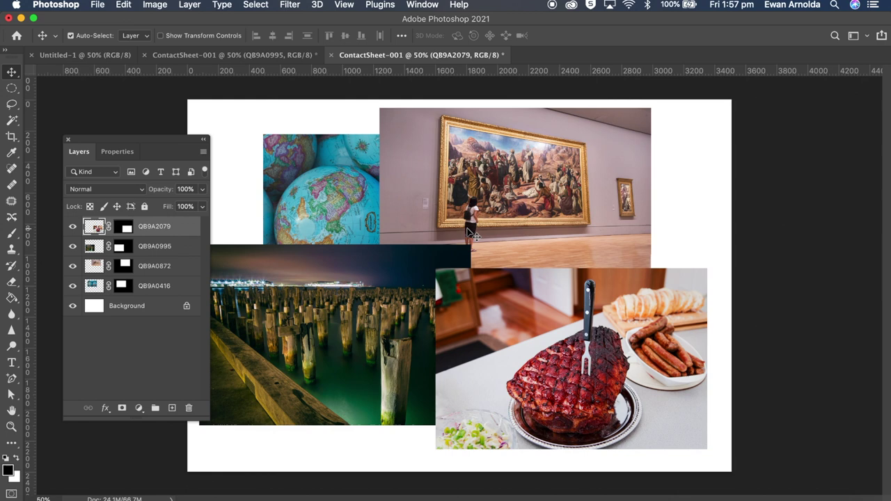
click(103, 7)
mouse_move(196, 285)
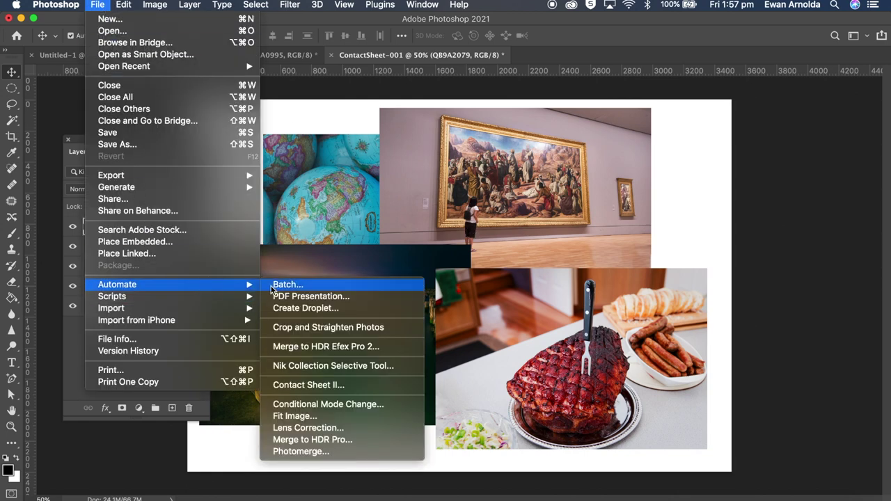
click(299, 386)
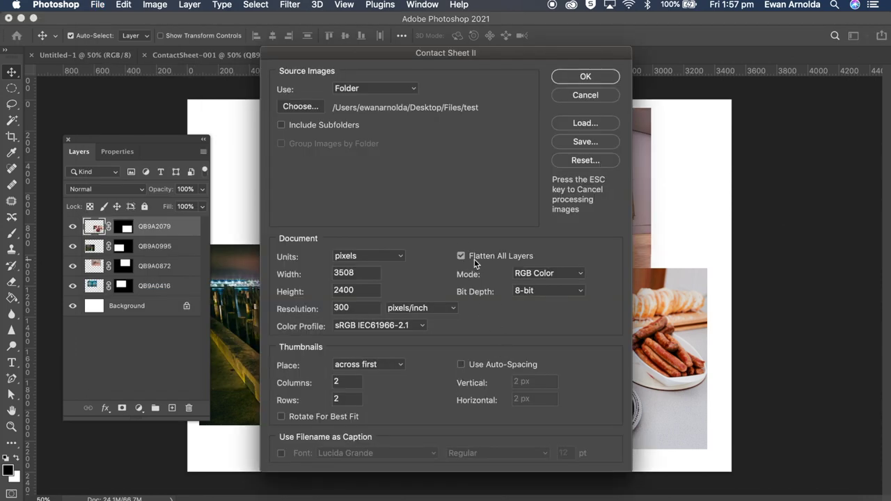
double_click(335, 381)
Step: Build the flattened three-column sheet and drag it, moving all four photos together as one layer
click(577, 79)
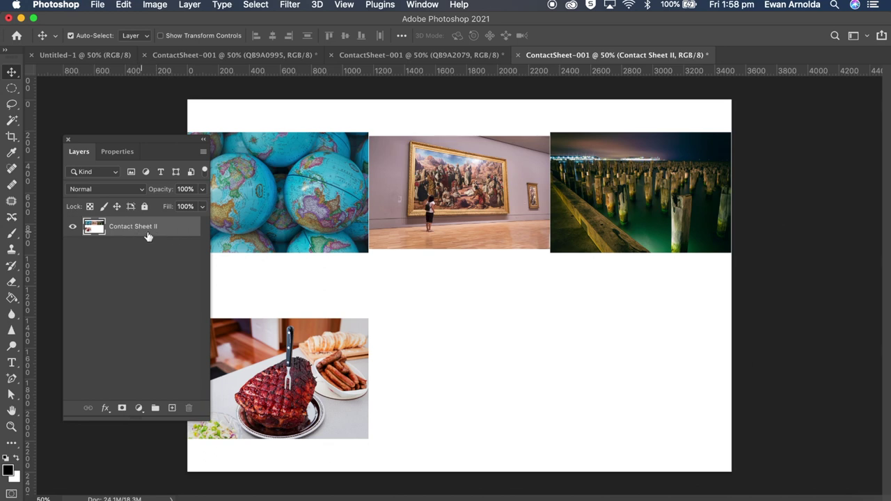
mouse_move(286, 239)
mouse_down()
mouse_move(408, 319)
mouse_move(487, 307)
mouse_move(302, 227)
mouse_move(503, 292)
mouse_move(378, 216)
mouse_move(282, 227)
mouse_up()
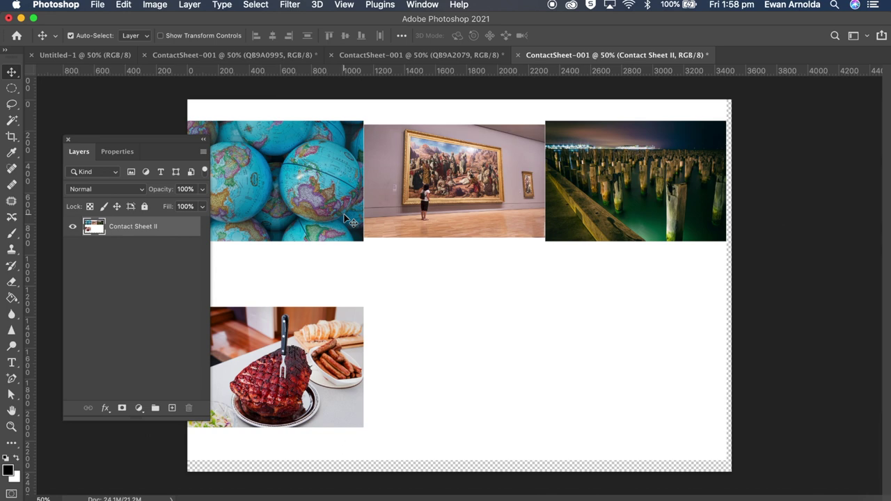
click(425, 56)
Step: Return to the QB9A2079 layered collage document and reopen Contact Sheet II
click(543, 57)
click(456, 56)
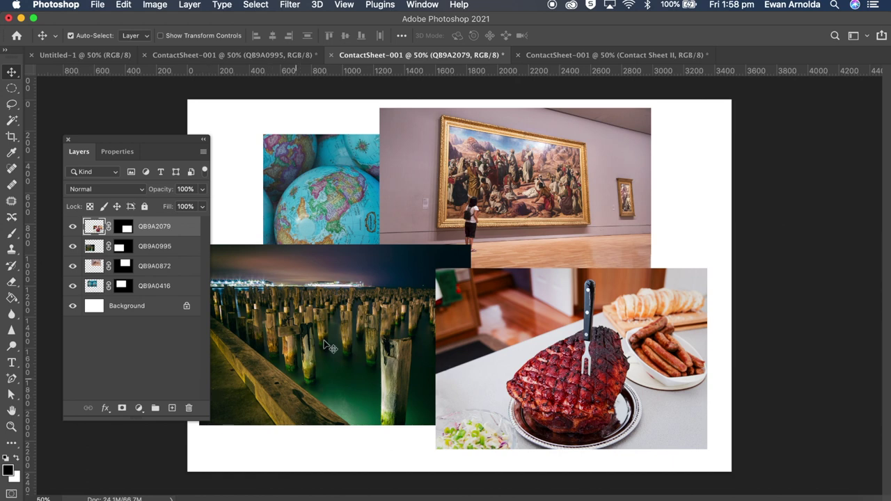
click(98, 5)
mouse_move(235, 284)
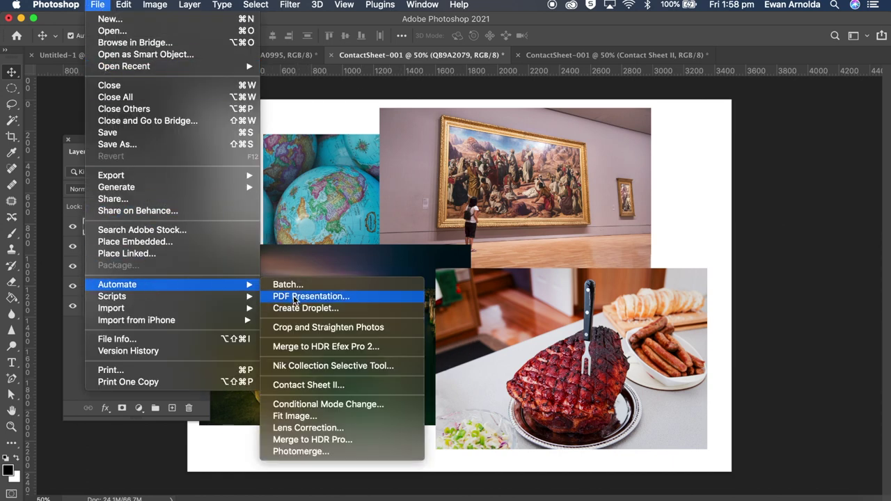
click(305, 385)
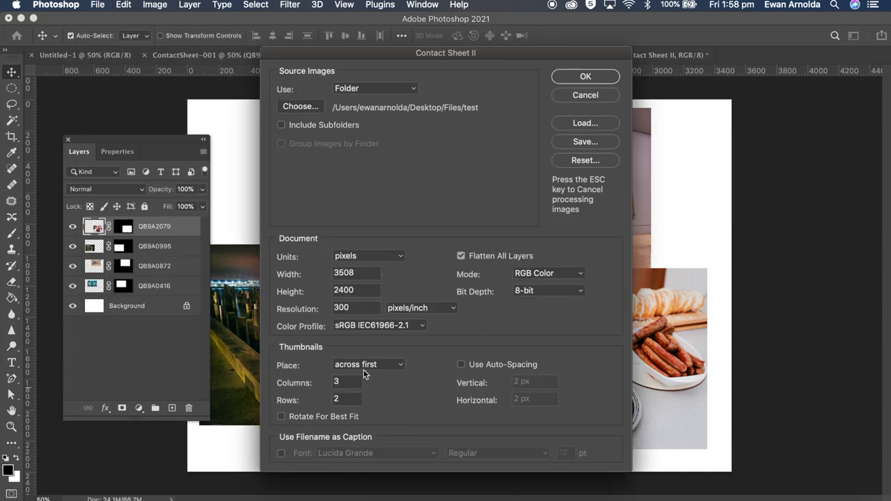